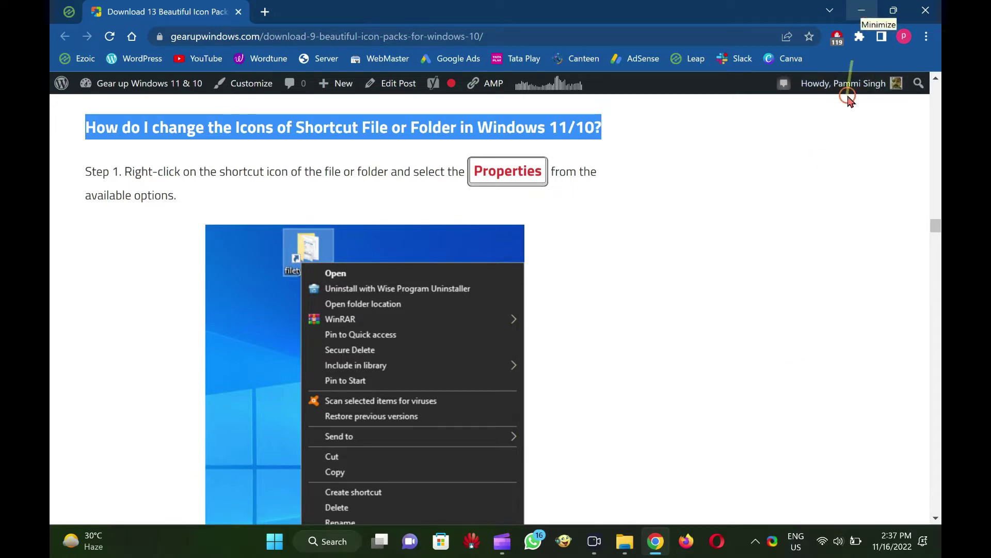
# Reveal the desktop, drag the FileASSASSIN shortcut toward the centre, and show its context menu
pyautogui.click(861, 11)
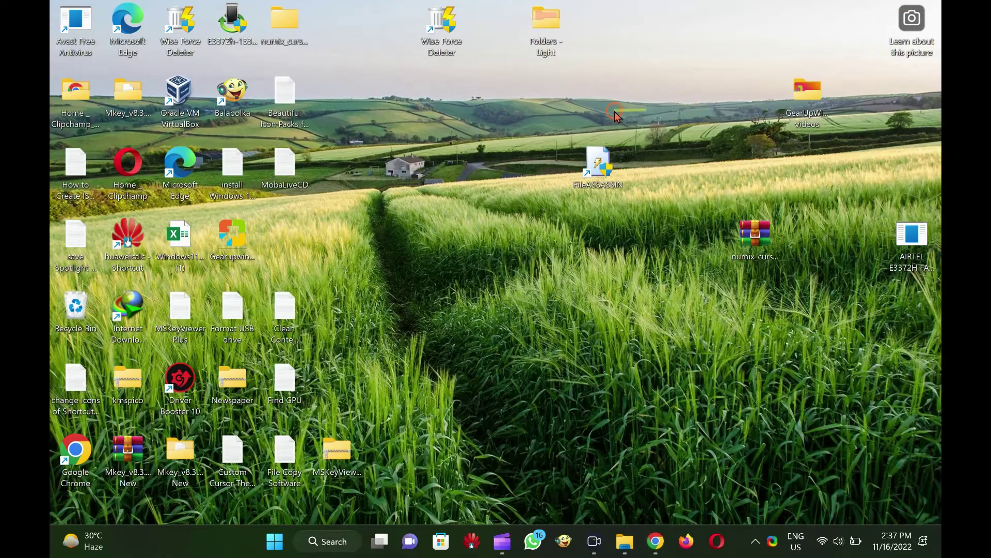
pyautogui.moveTo(594, 161); pyautogui.dragTo(546, 237)
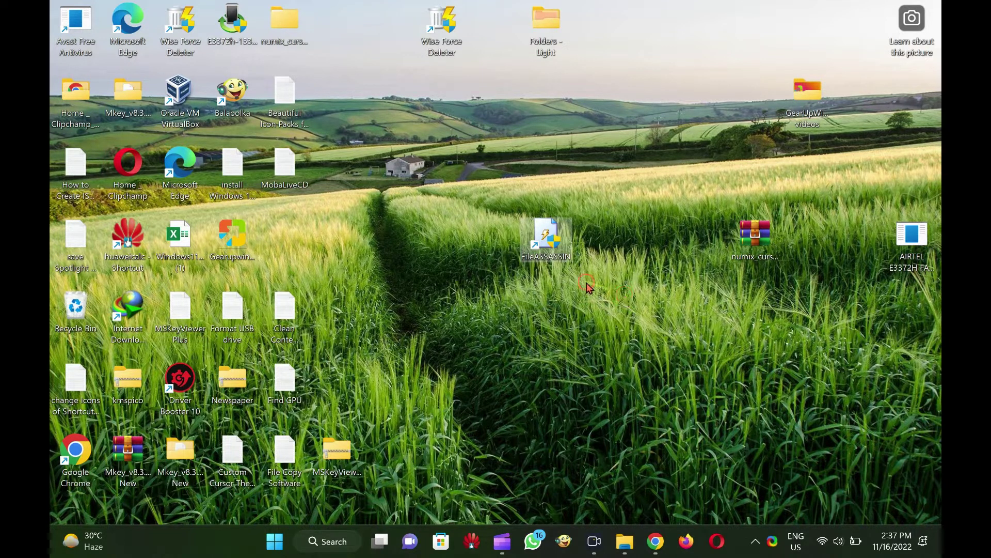
pyautogui.rightClick(565, 255)
pyautogui.click(546, 242)
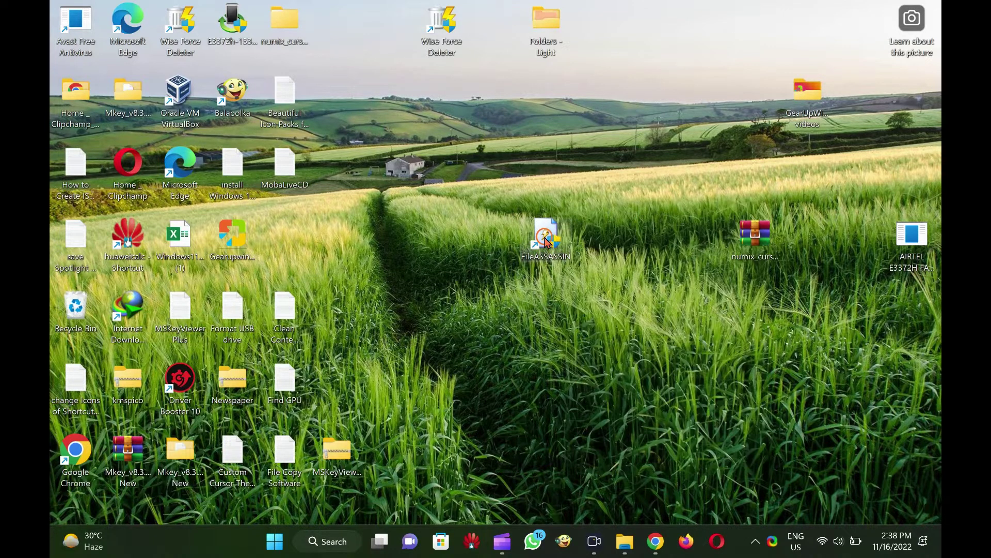
pyautogui.rightClick(545, 241)
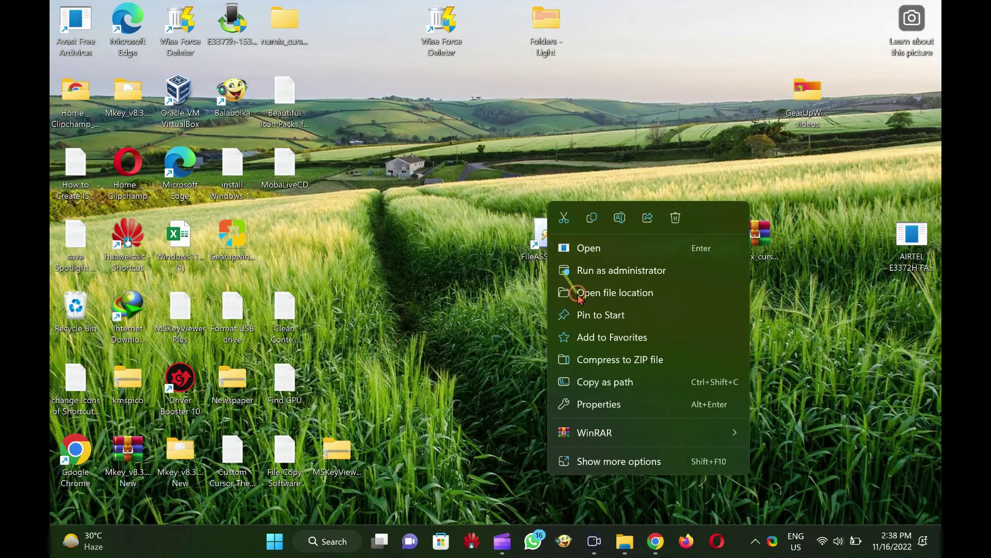
# Open FileASSASSIN Properties on the Shortcut tab and shift the window left
pyautogui.click(640, 406)
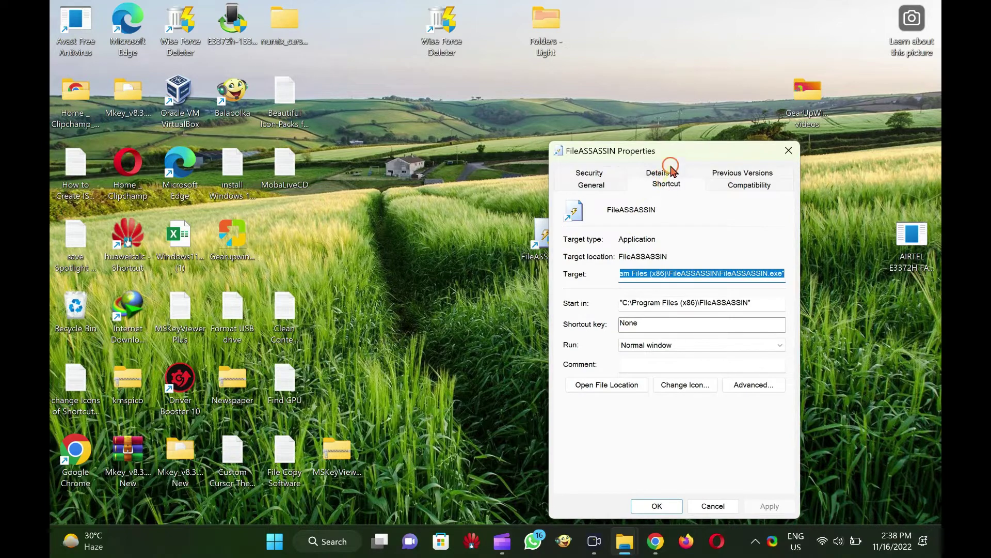
pyautogui.moveTo(673, 151); pyautogui.dragTo(502, 142)
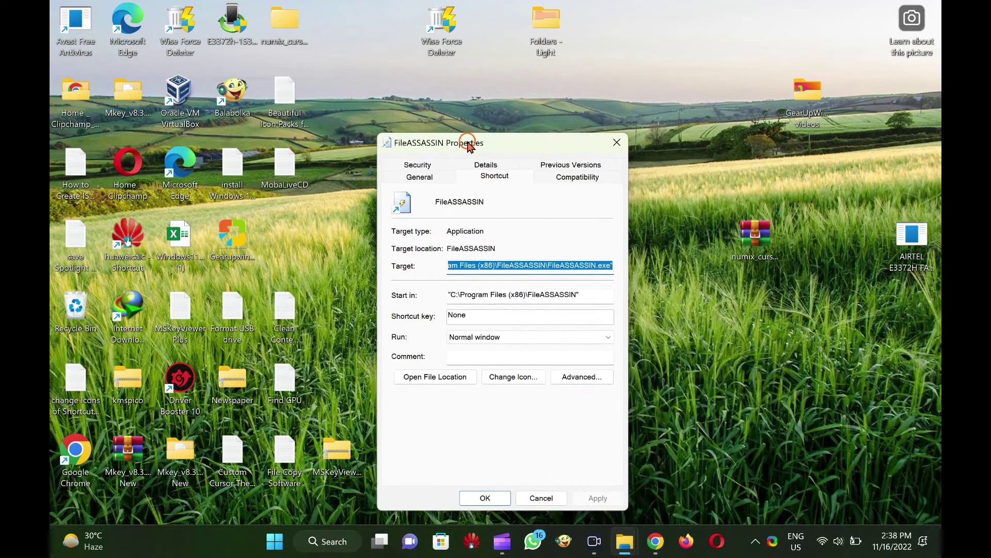
pyautogui.click(494, 180)
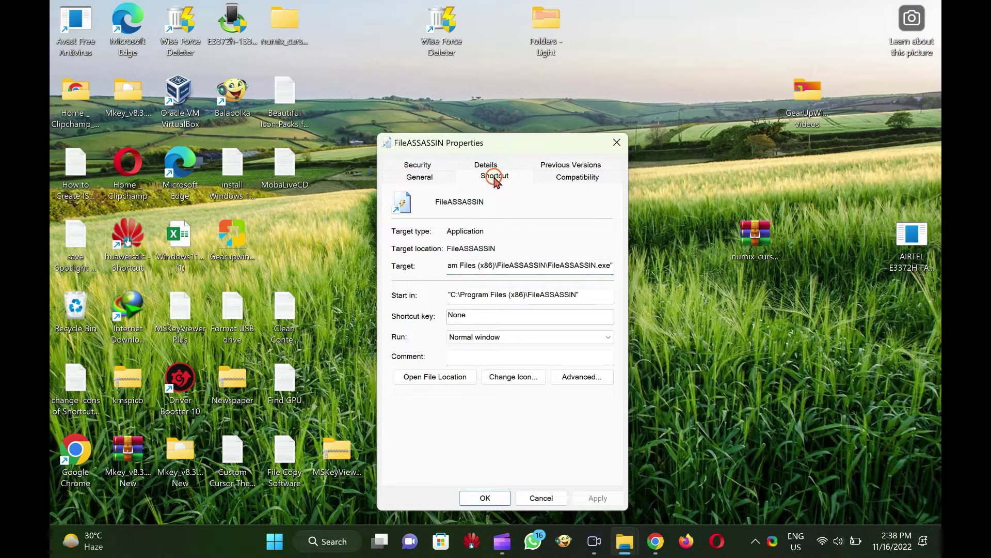
# Open the Change Icon dialog, showing FileASSASSIN's single default icon, and nudge it slightly
pyautogui.click(531, 381)
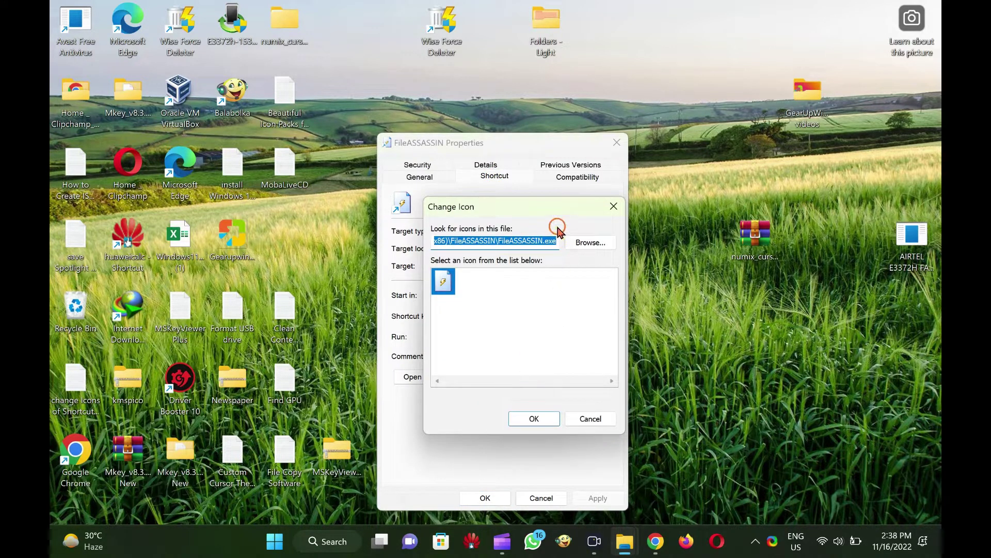
pyautogui.moveTo(555, 207); pyautogui.dragTo(536, 199)
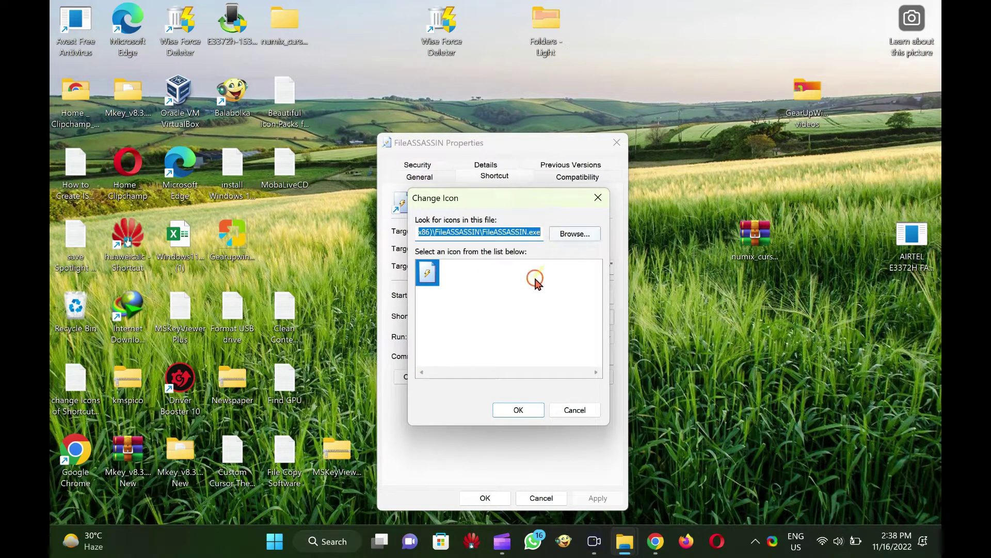
# Choose Desktop > Folders - Light > folder_Blue as the icon and accept it
pyautogui.click(566, 241)
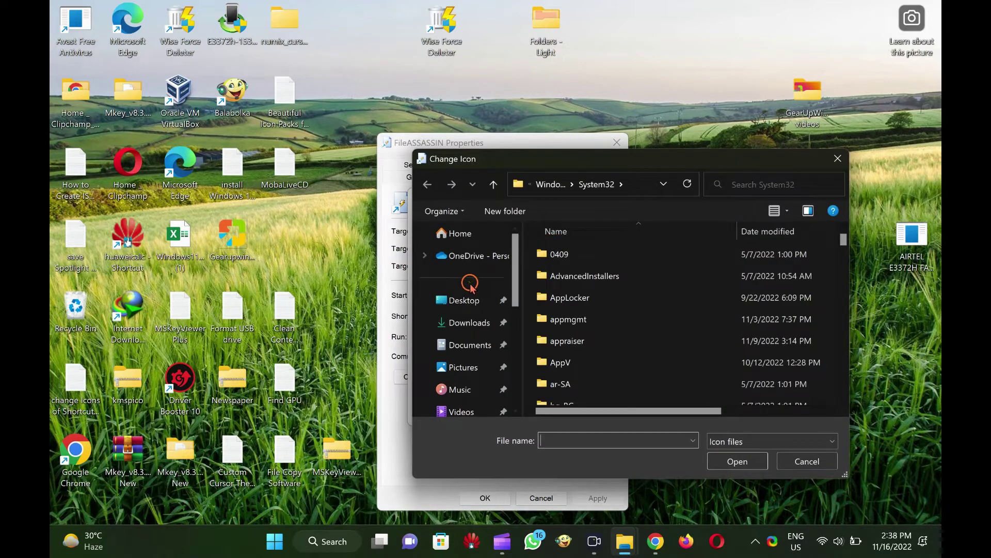
pyautogui.click(466, 302)
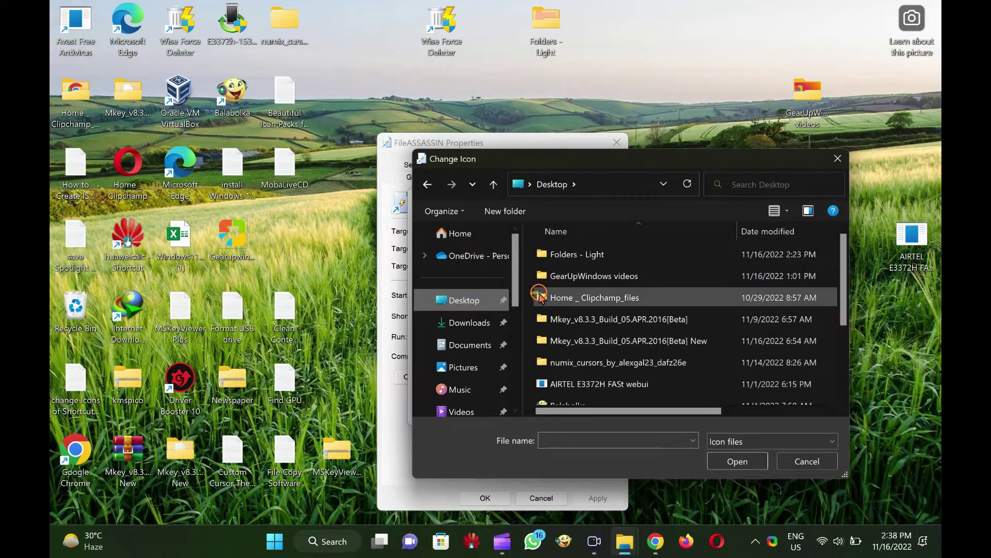
pyautogui.doubleClick(576, 254)
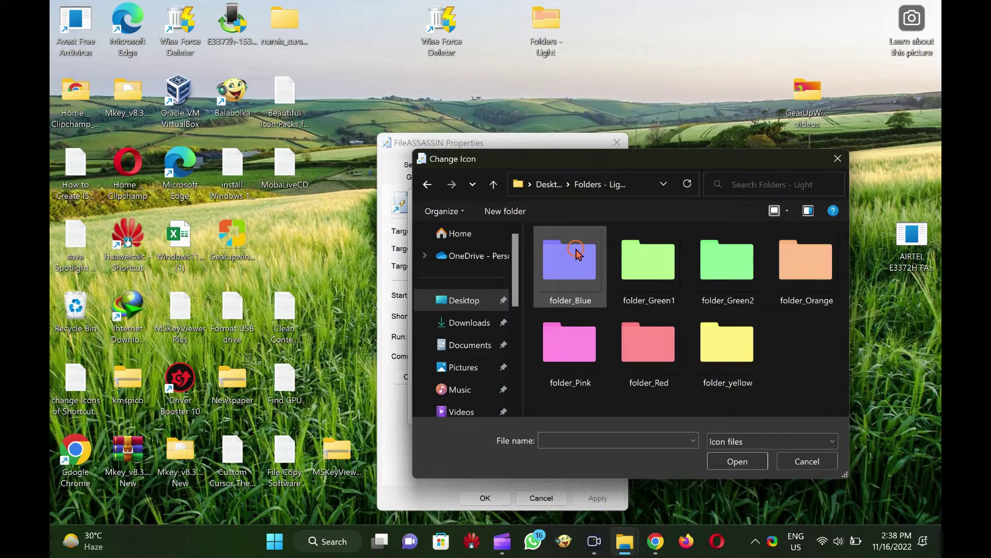
pyautogui.click(570, 262)
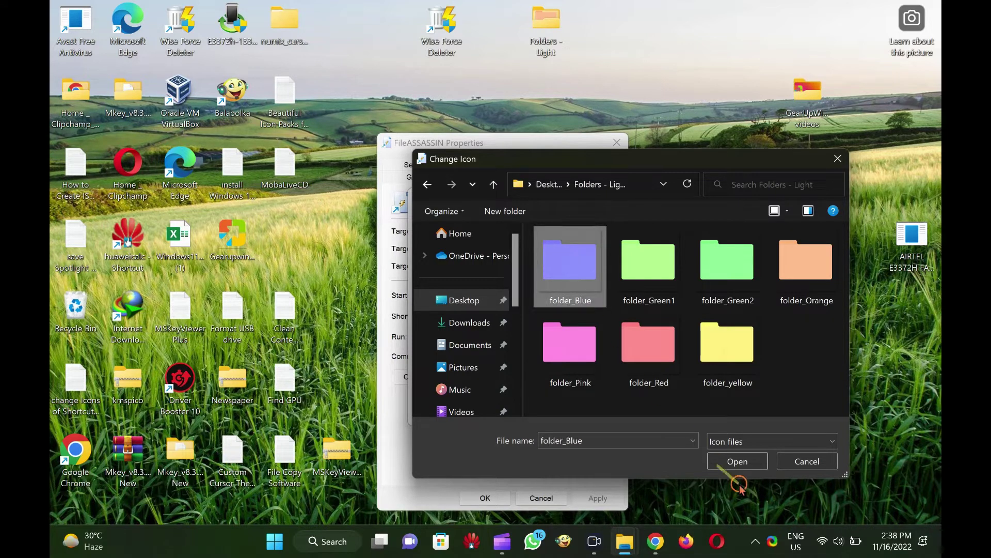
pyautogui.click(738, 461)
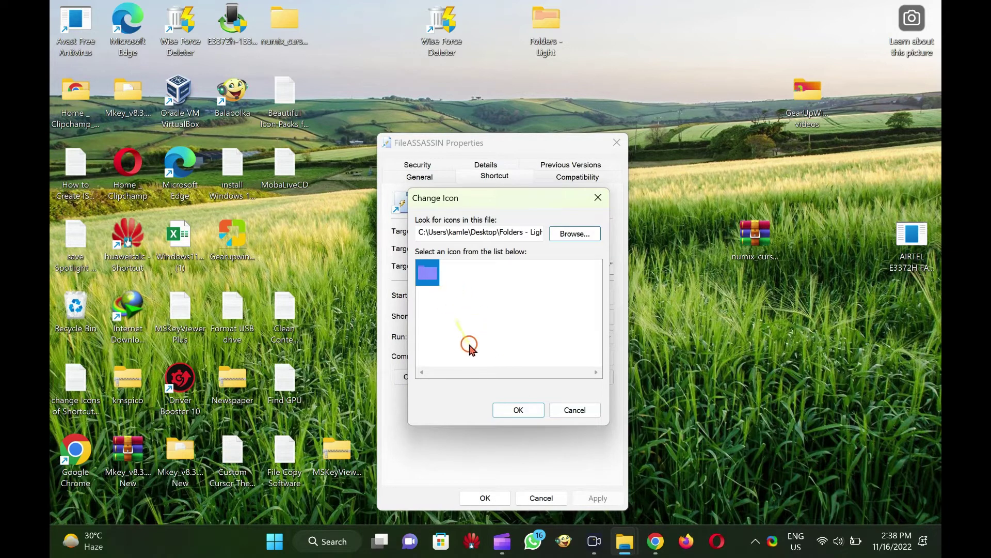
pyautogui.click(523, 415)
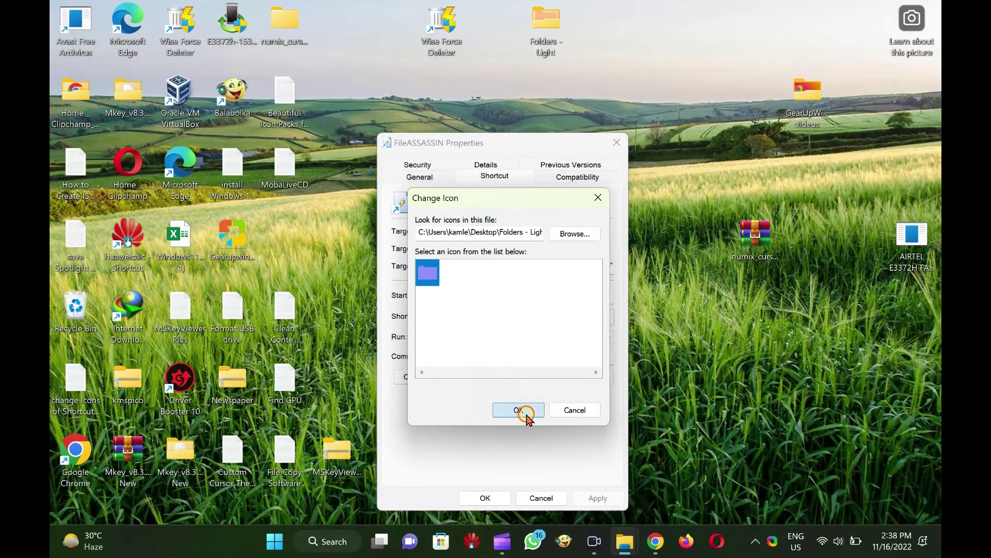
# Apply the blue folder icon, granting administrator permission, and close Properties
pyautogui.click(603, 497)
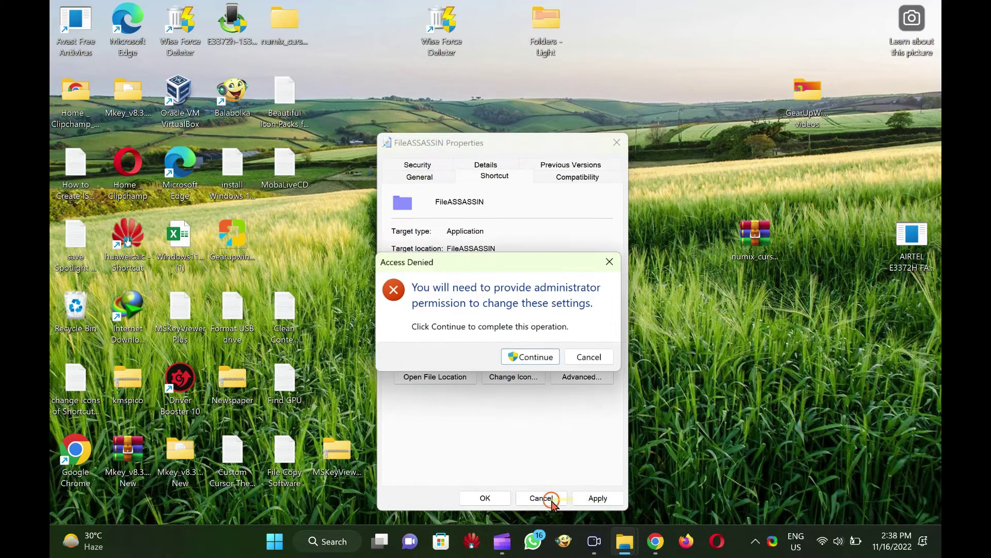
pyautogui.click(528, 363)
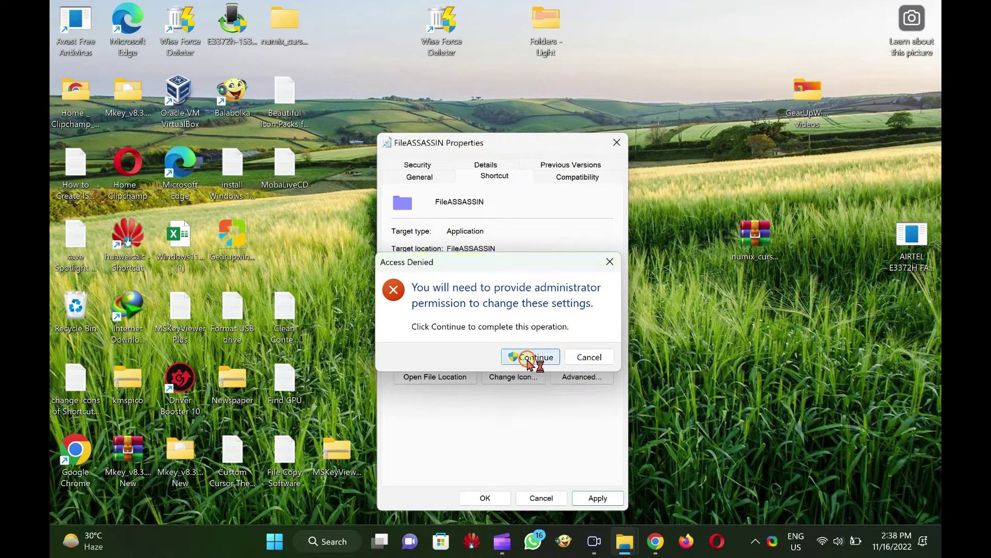
pyautogui.click(488, 497)
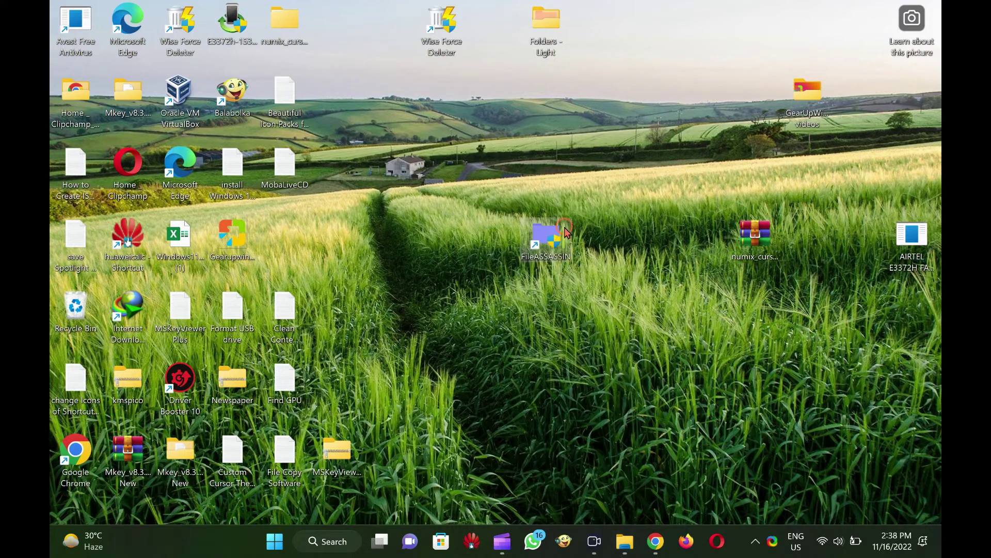